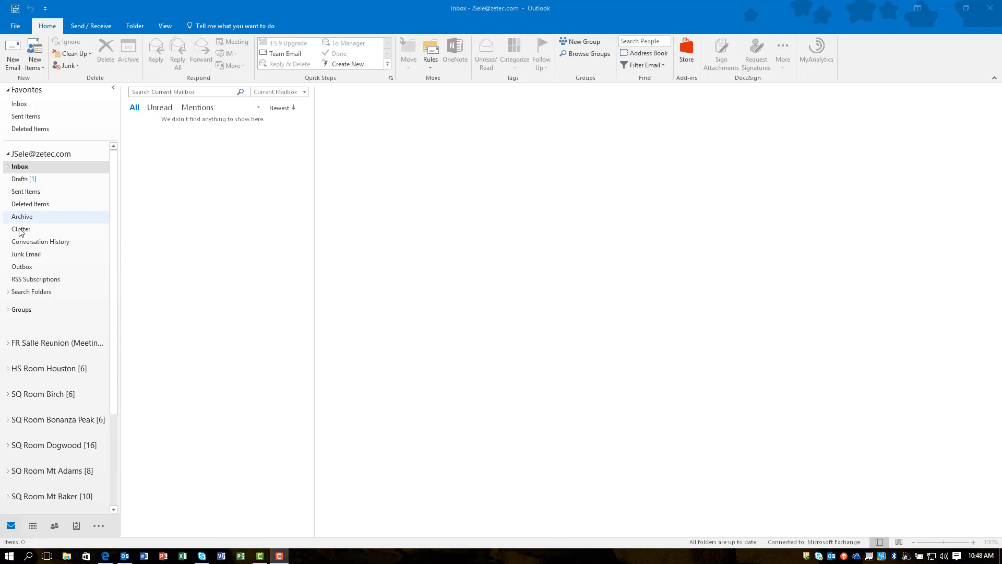
Create a new group named 'Testing' with Private privacy and new members subscribed to its conversations
right_click(23, 312)
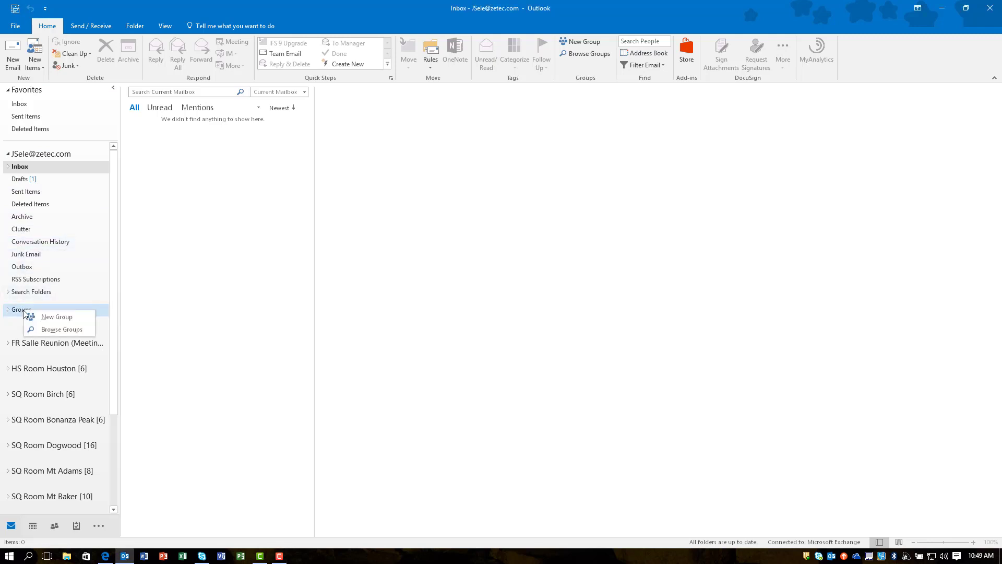
left_click(51, 317)
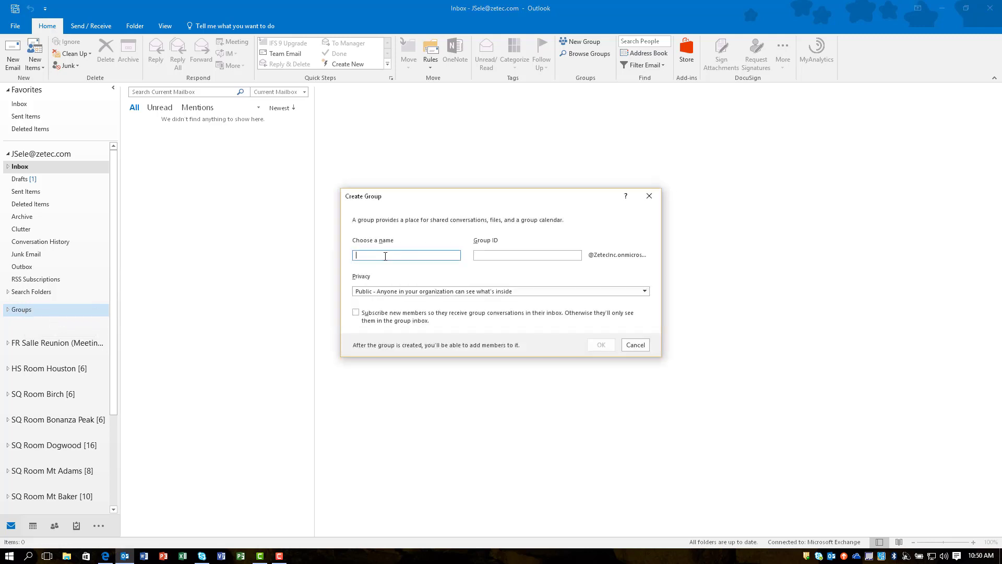
type("Testing")
left_click(417, 291)
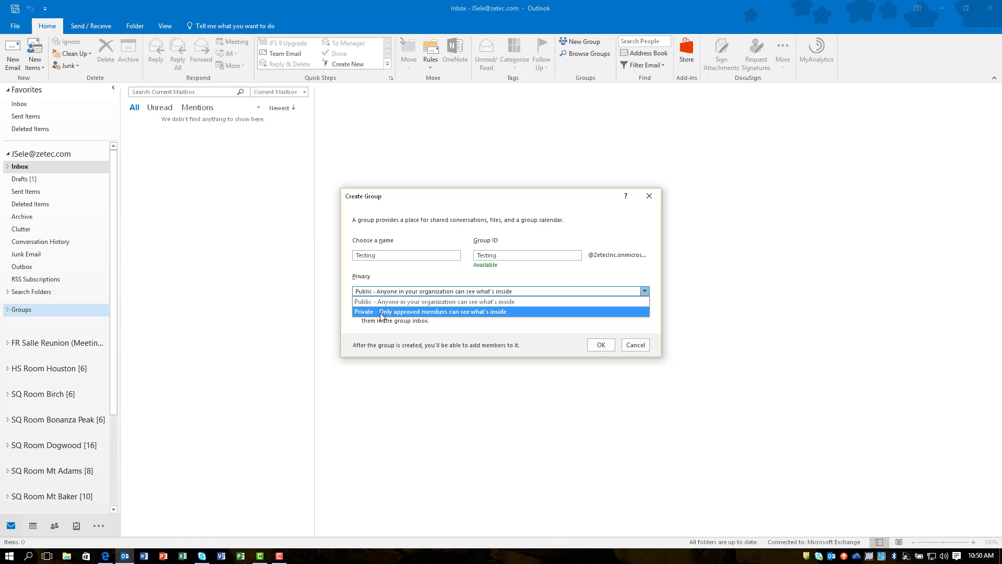
left_click(379, 313)
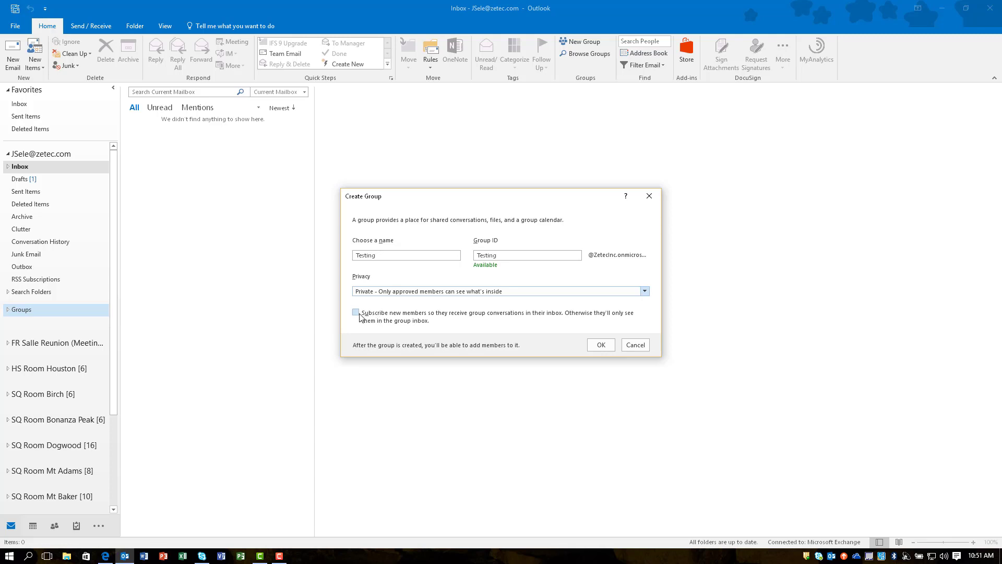
left_click(357, 313)
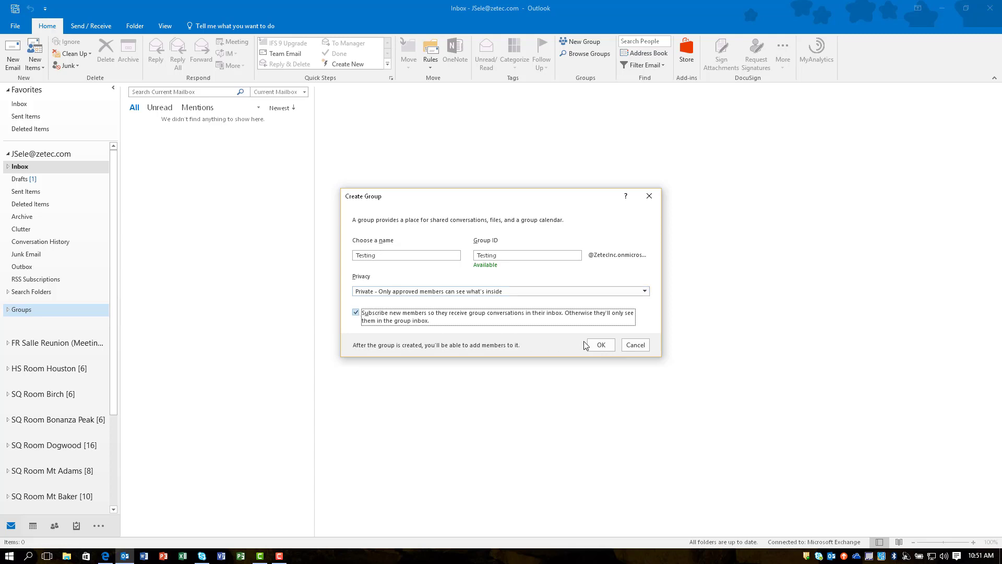
left_click(607, 347)
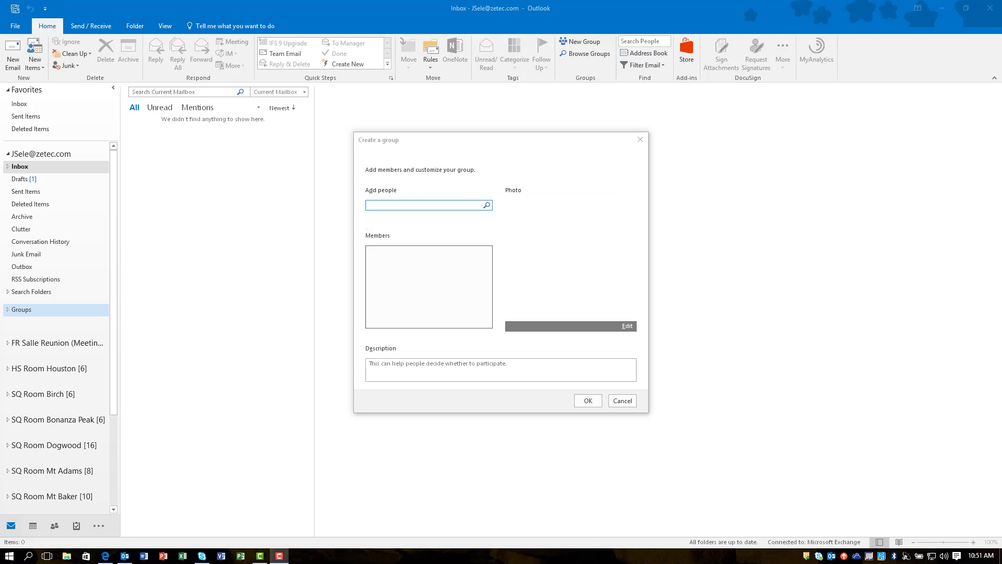
Add the colleague found by name as a member, enter the description 'This', and confirm
type("curtis")
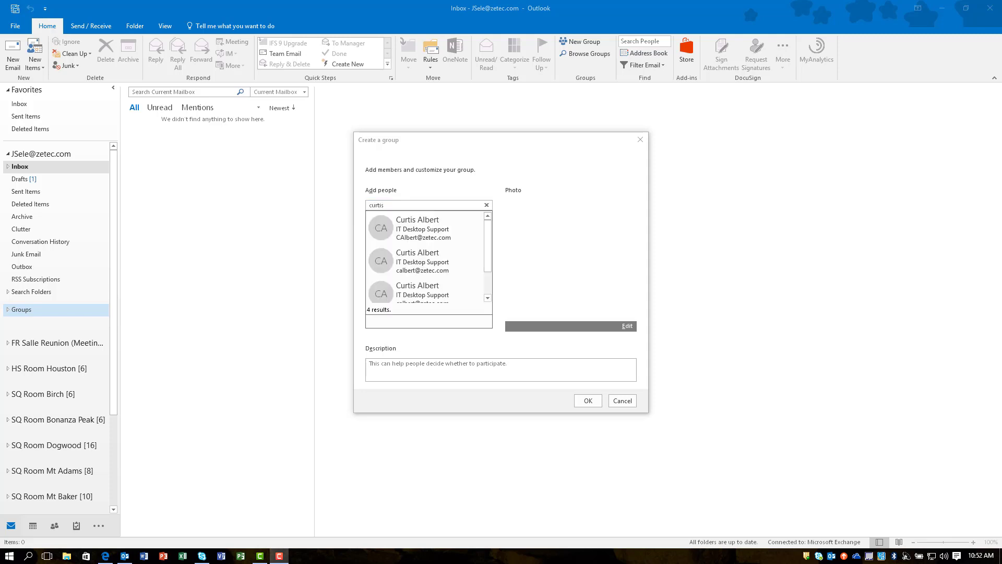
left_click(411, 231)
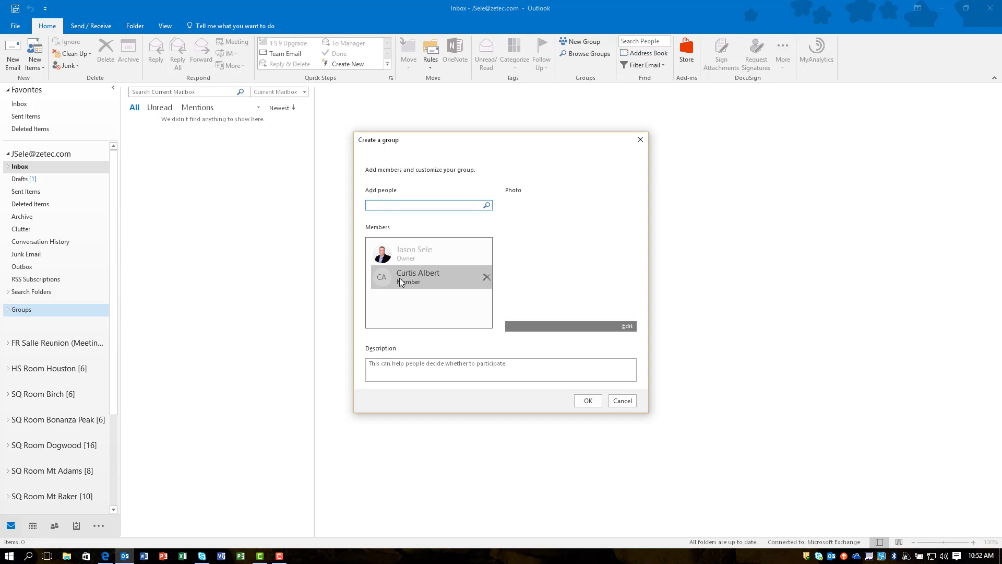
left_click(387, 363)
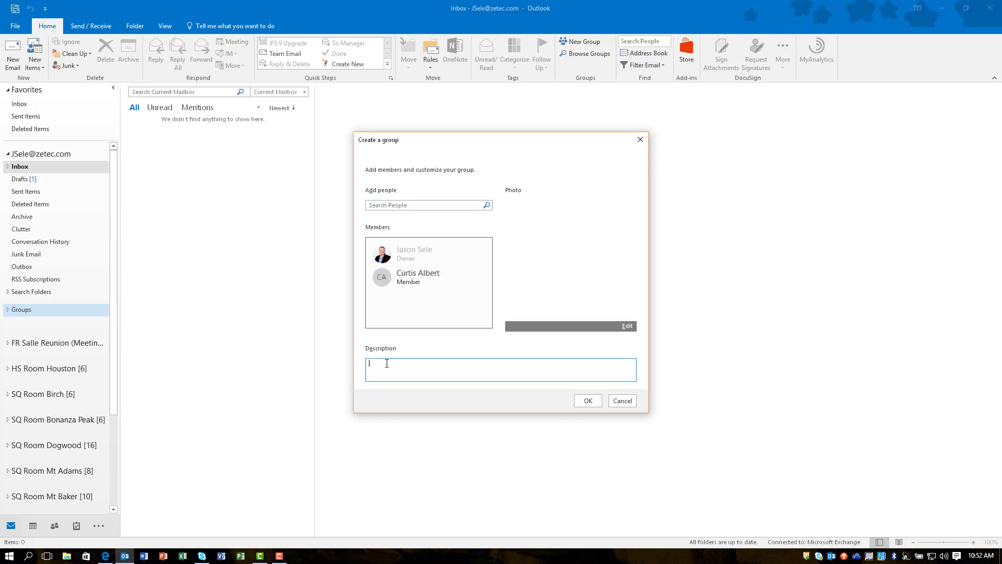
type("This is")
left_click(588, 401)
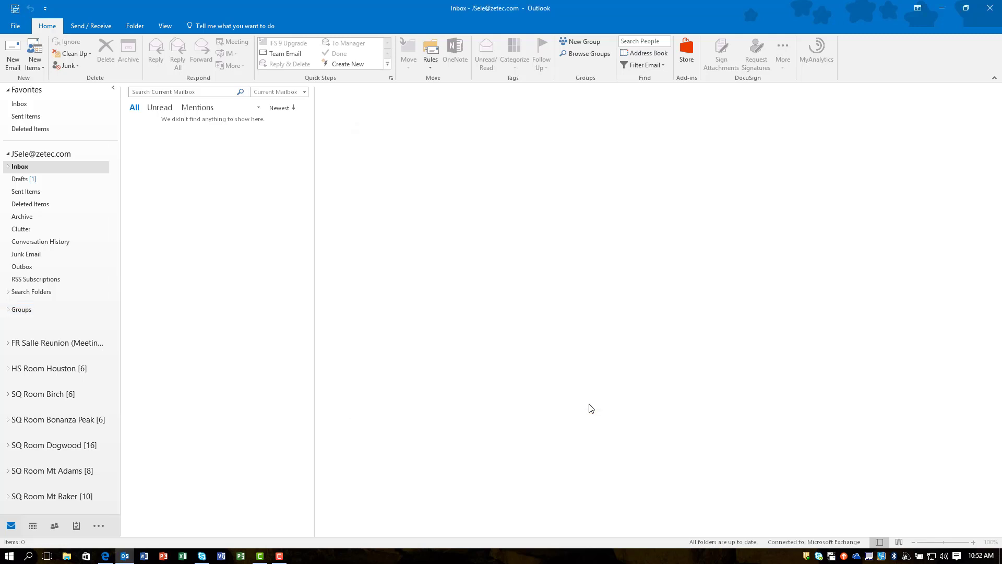
Expand Groups, open Testing, and view its 'The new Testing group is ready' welcome message
left_click(7, 309)
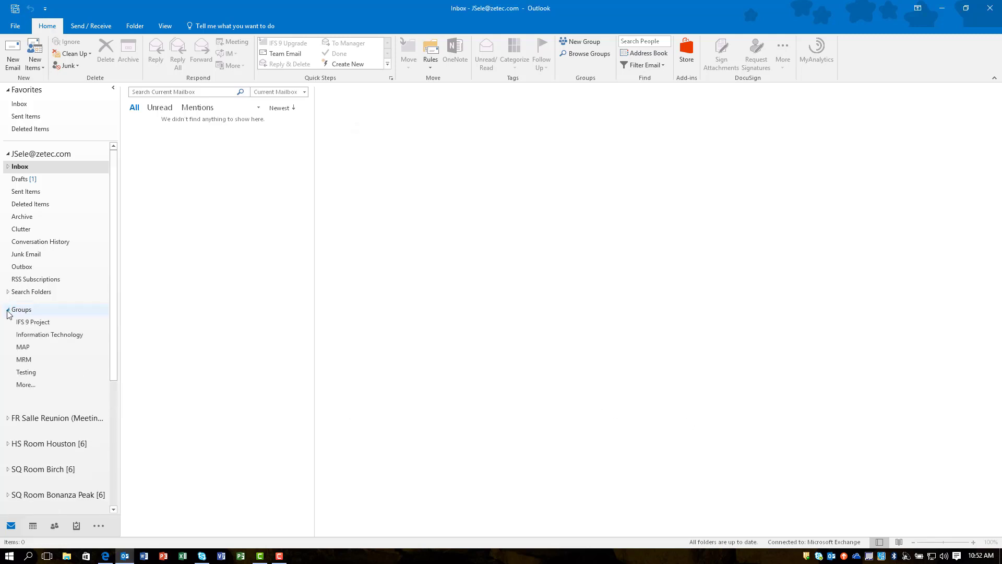
left_click(28, 373)
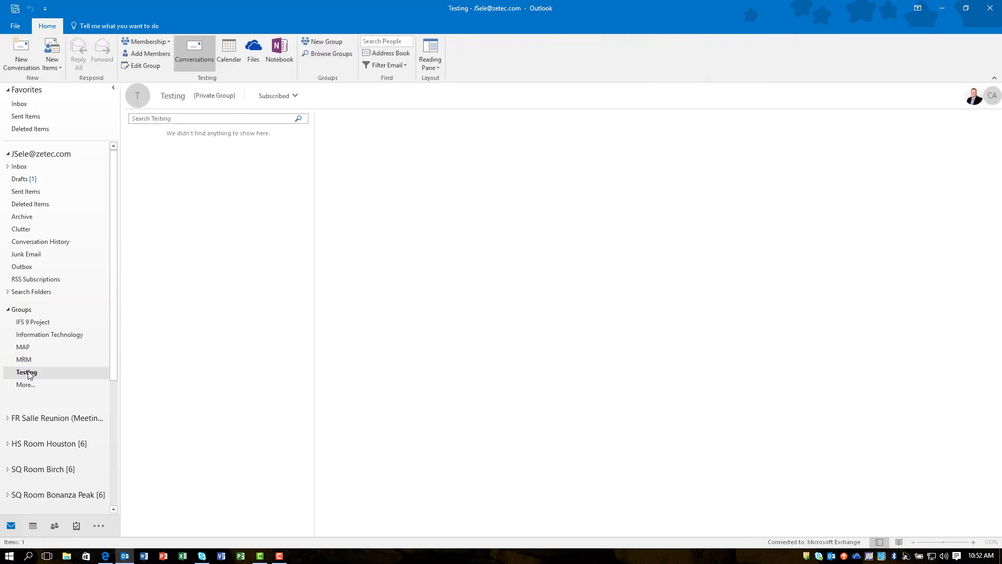
left_click(188, 162)
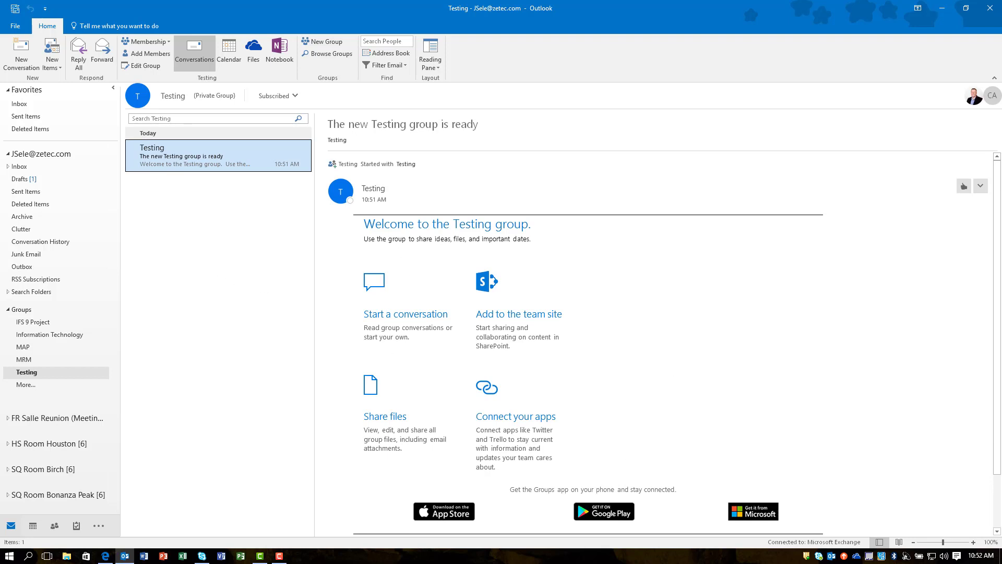
key("F10")
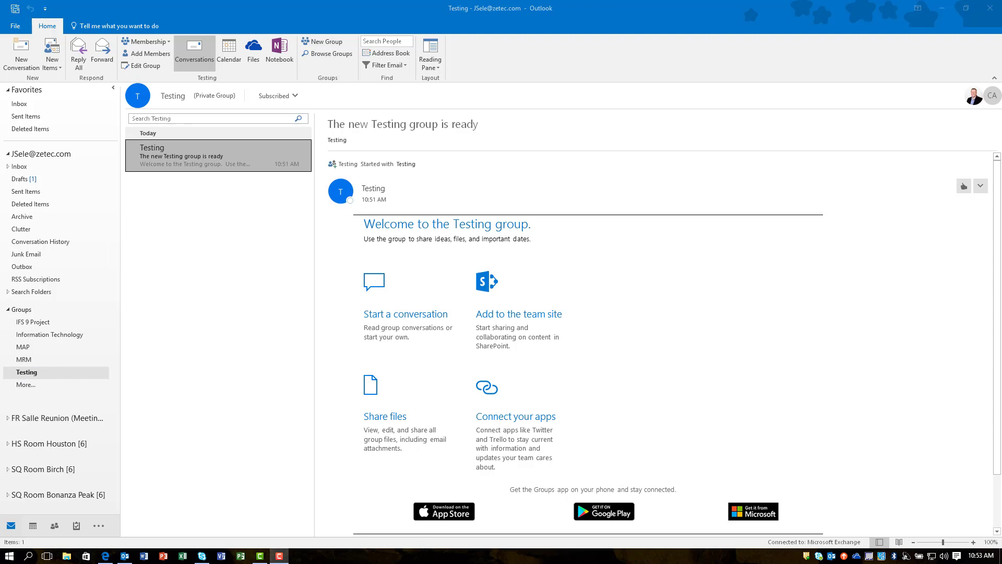
left_click(59, 66)
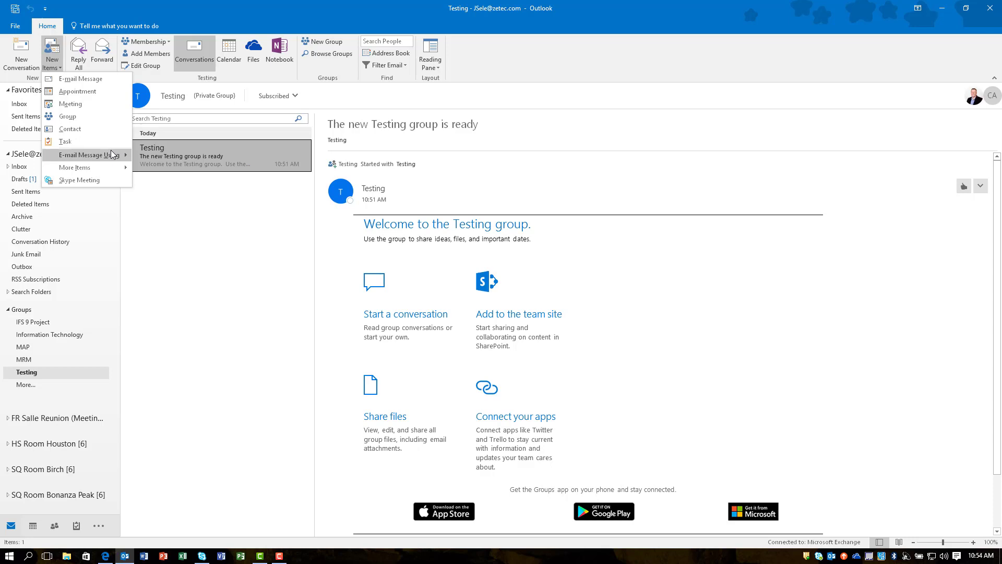
left_click(188, 159)
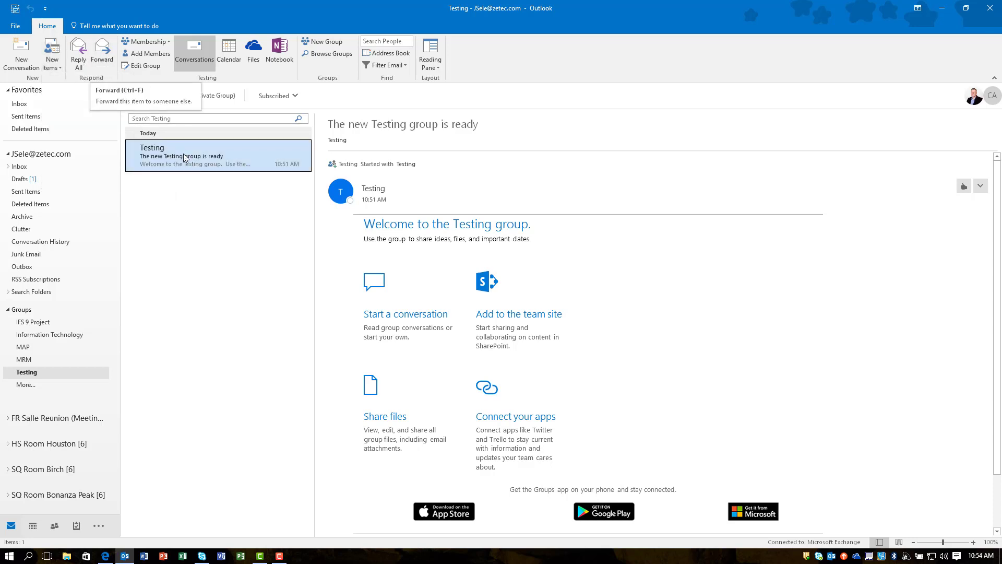
left_click(163, 41)
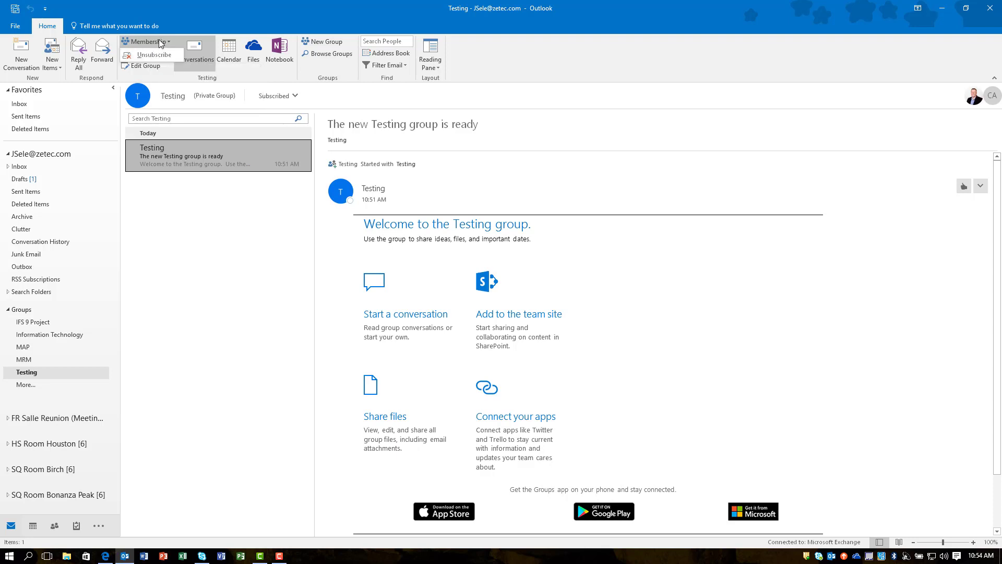
left_click(164, 42)
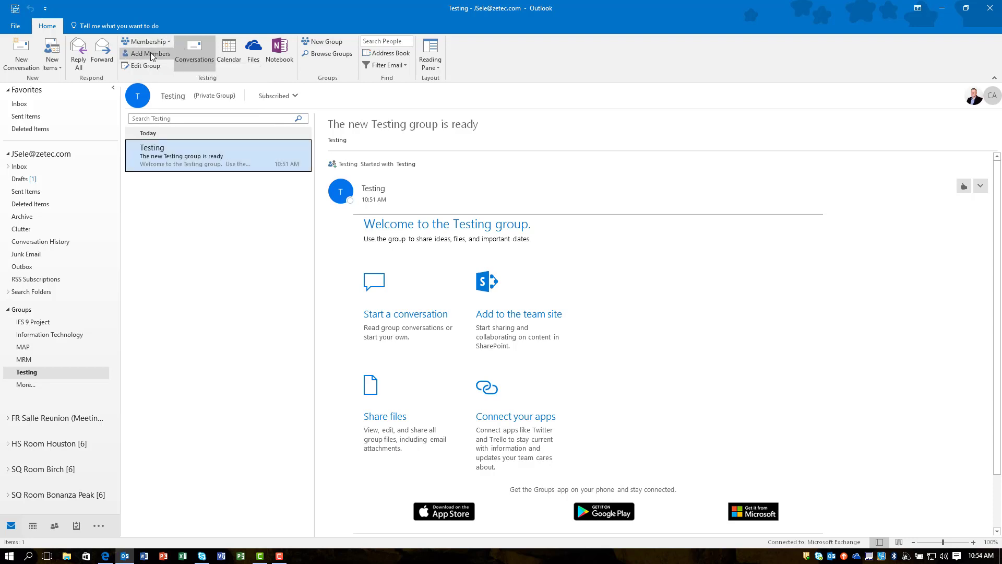
left_click(150, 54)
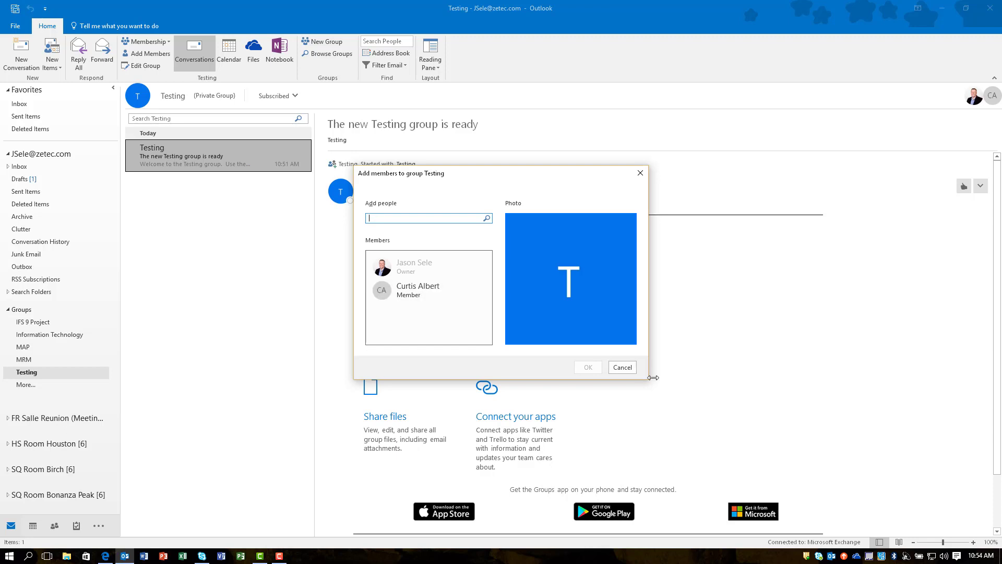
left_click(623, 368)
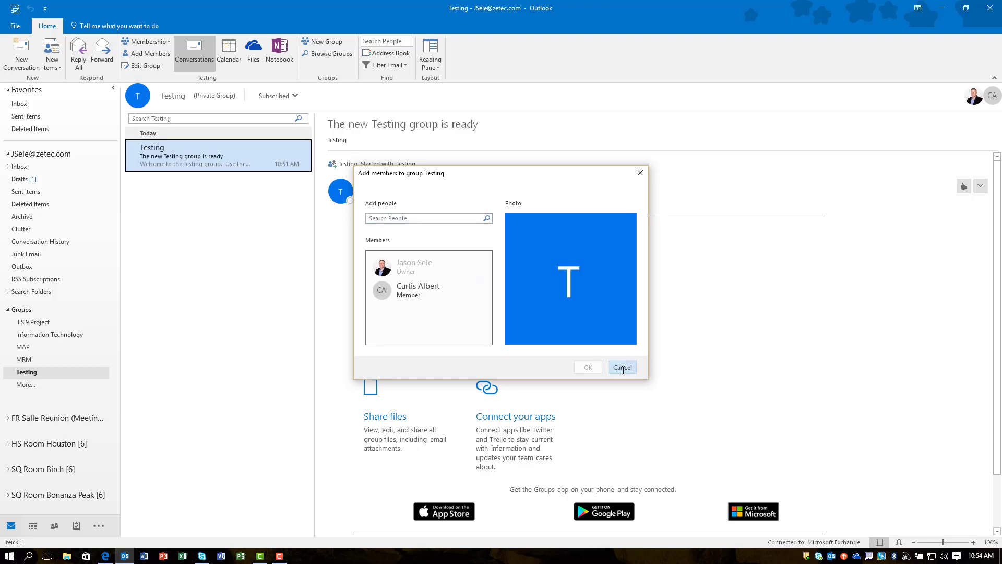
left_click(147, 67)
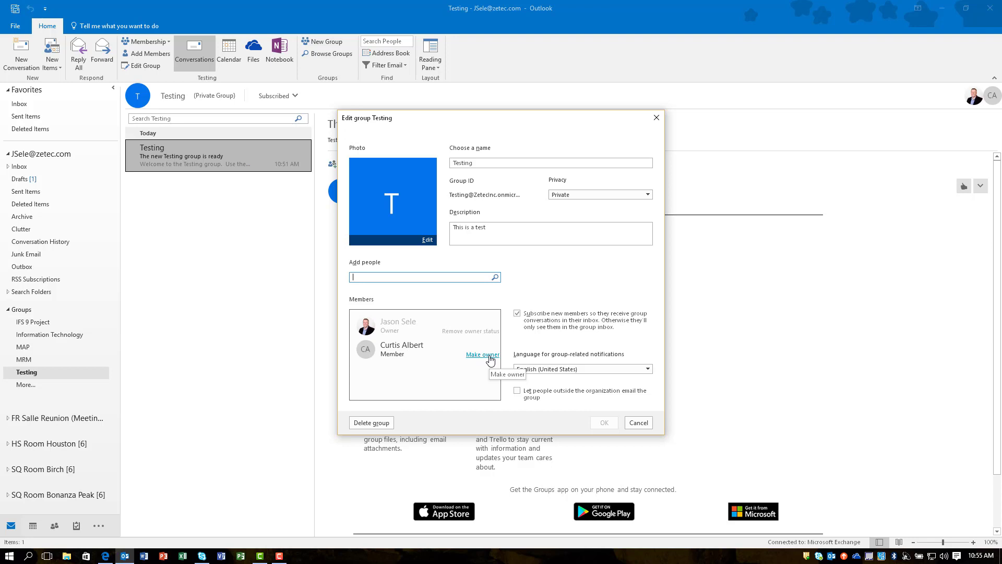
left_click(483, 355)
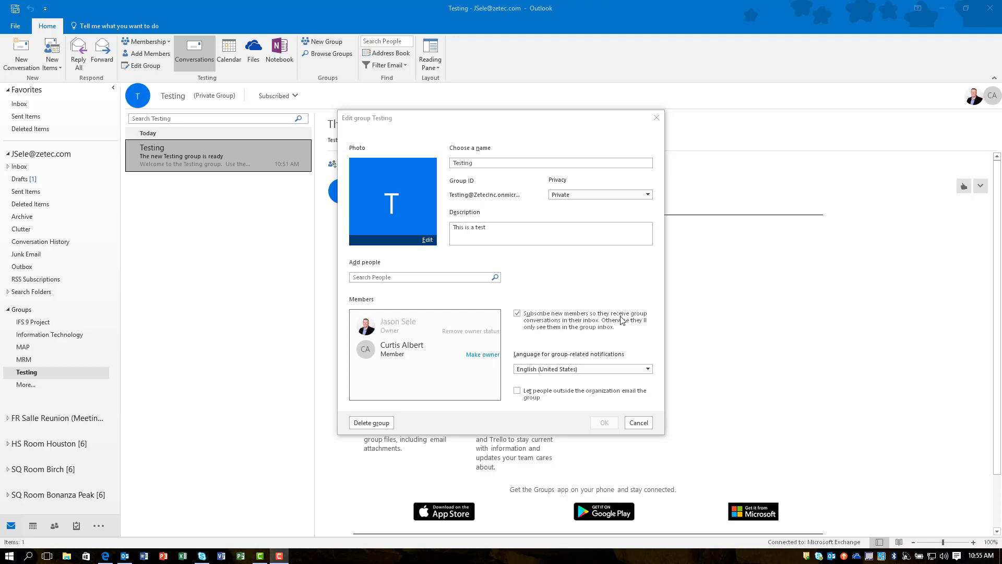
left_click(375, 423)
left_click(638, 423)
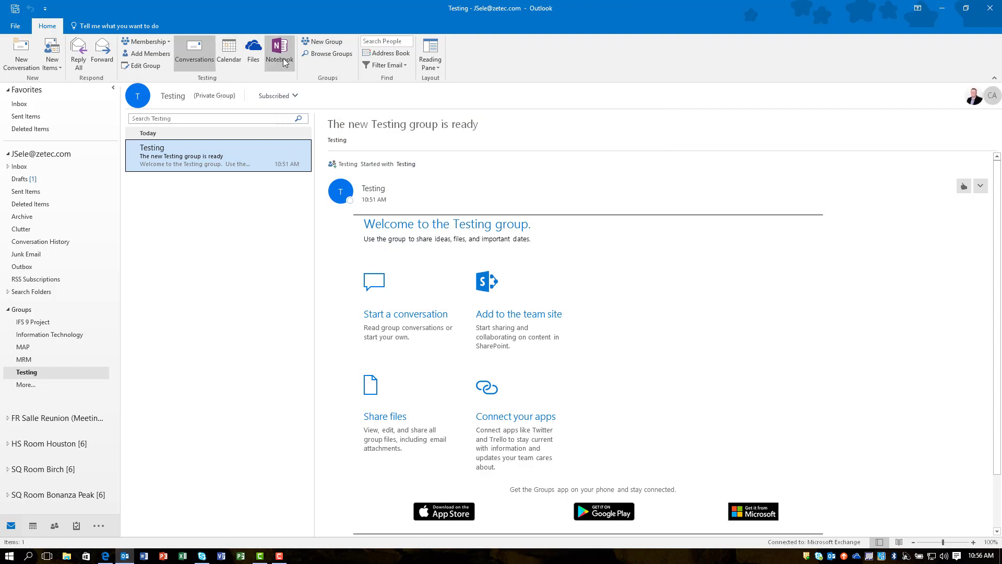
left_click(186, 60)
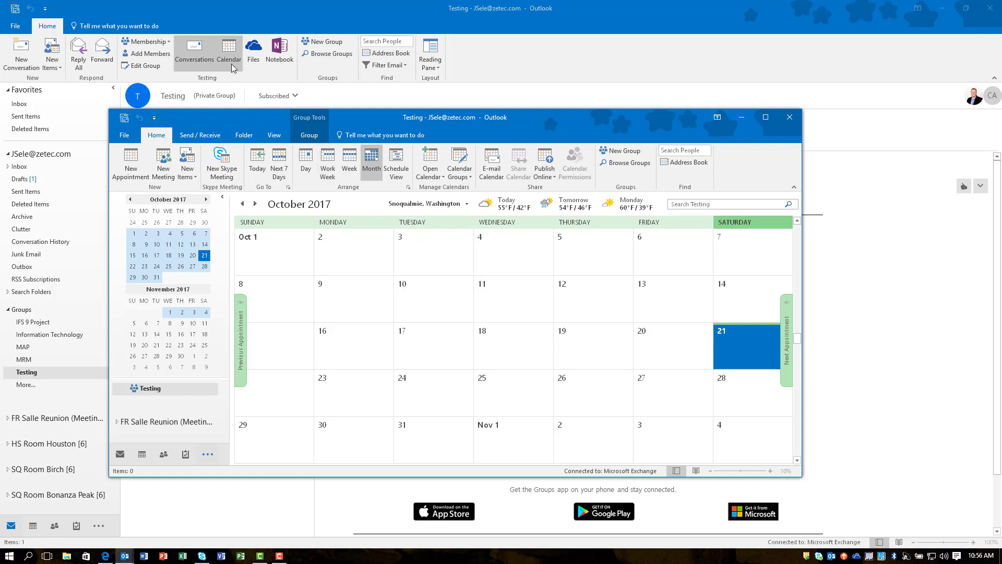
left_click(790, 117)
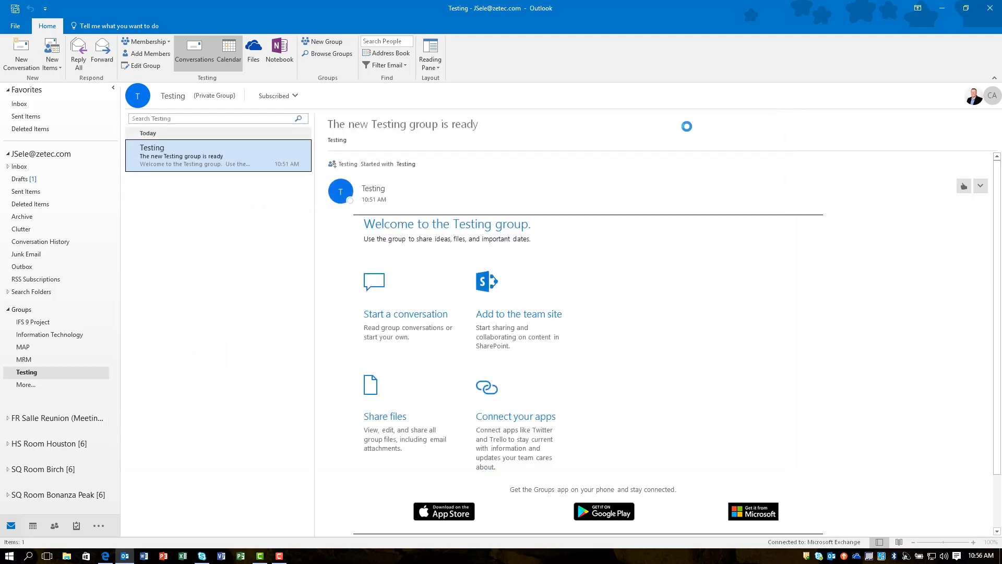
Open the group's Files in Edge, signing in with the work account to reach the empty Documents library
left_click(255, 56)
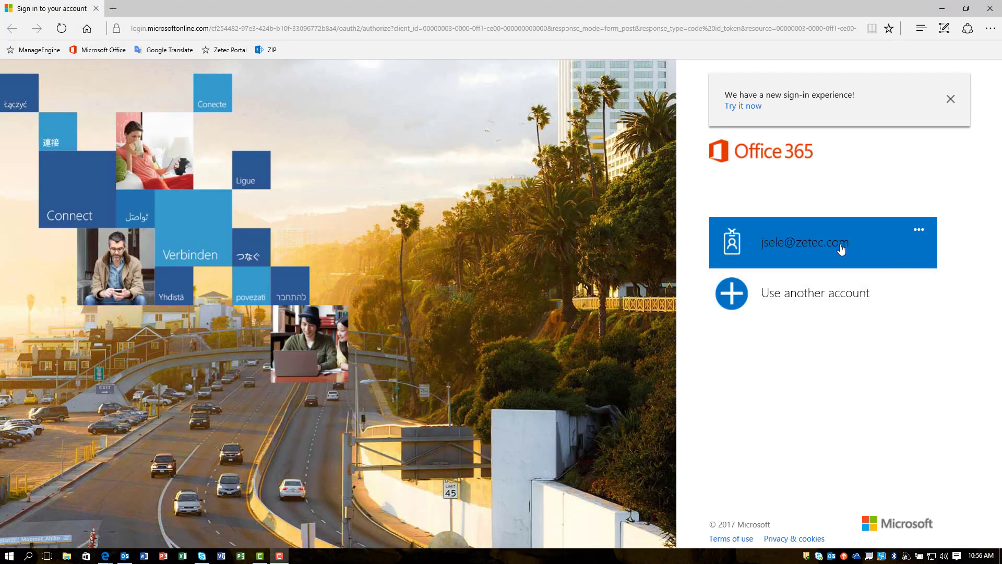
left_click(821, 249)
left_click(825, 254)
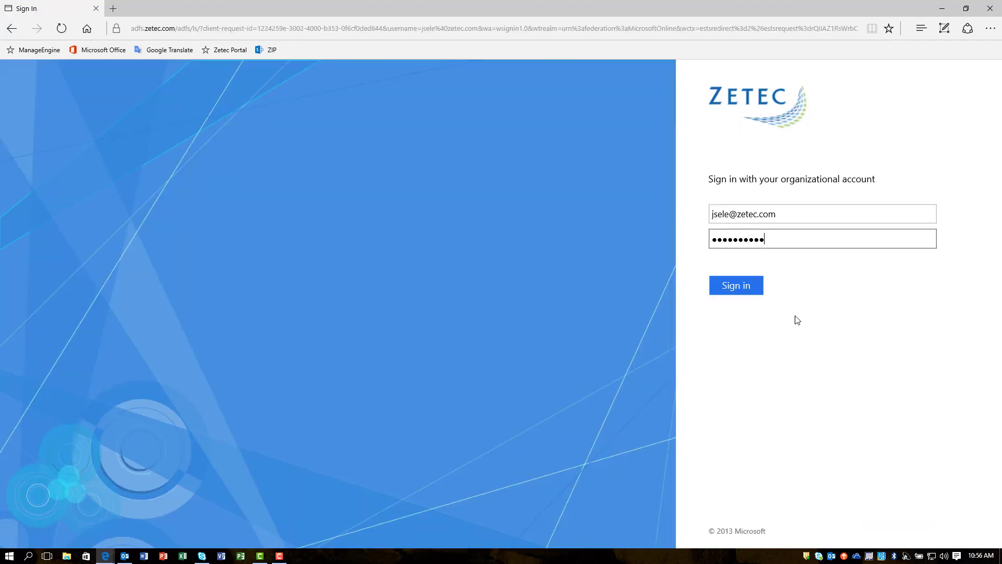
left_click(750, 287)
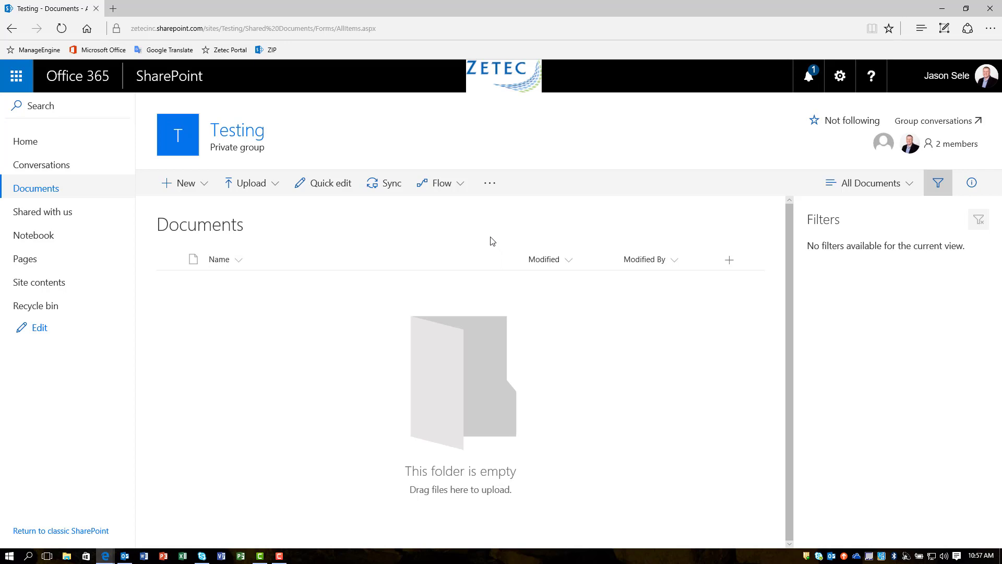
Close the Edge window to return to the Testing group in Outlook
left_click(990, 10)
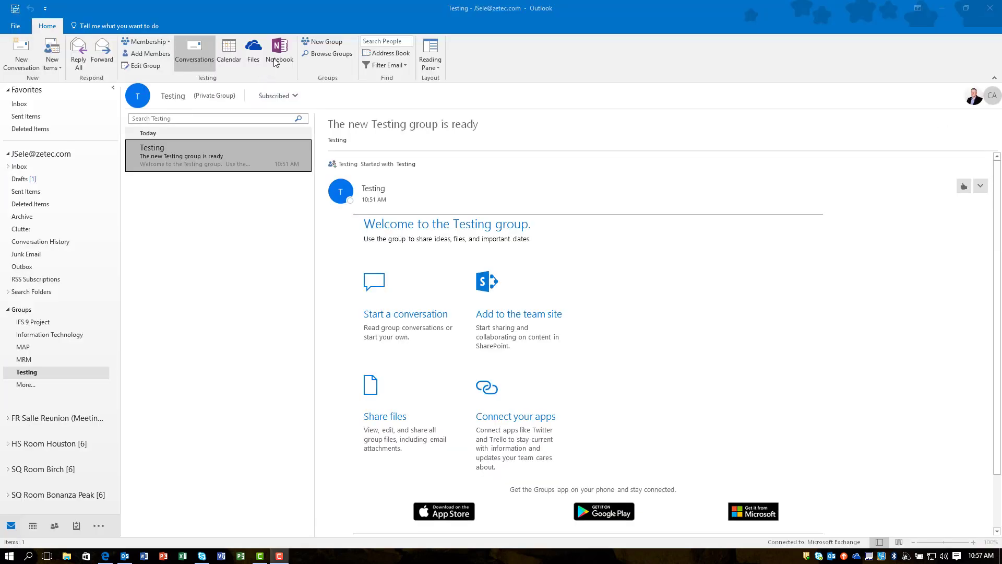